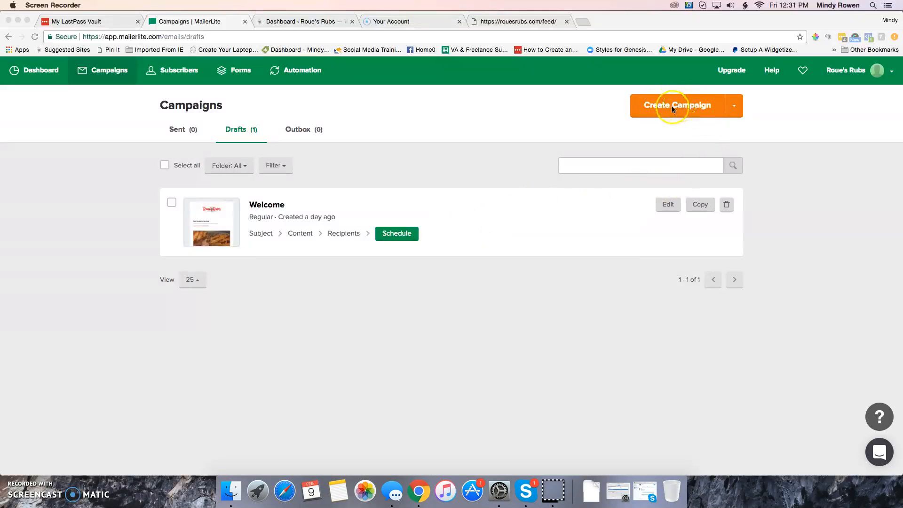
# Step: Show the campaign type menu from the arrow beside Create Campaign
pyautogui.click(735, 106)
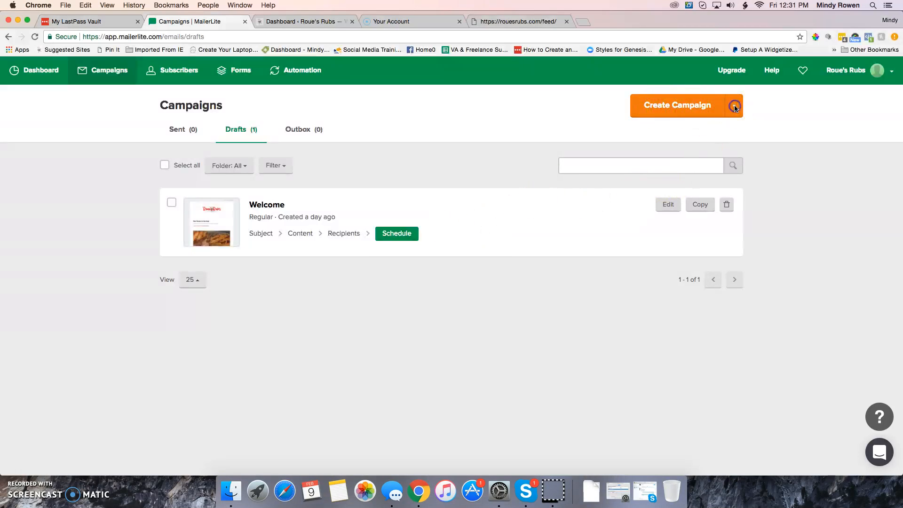
pyautogui.click(735, 105)
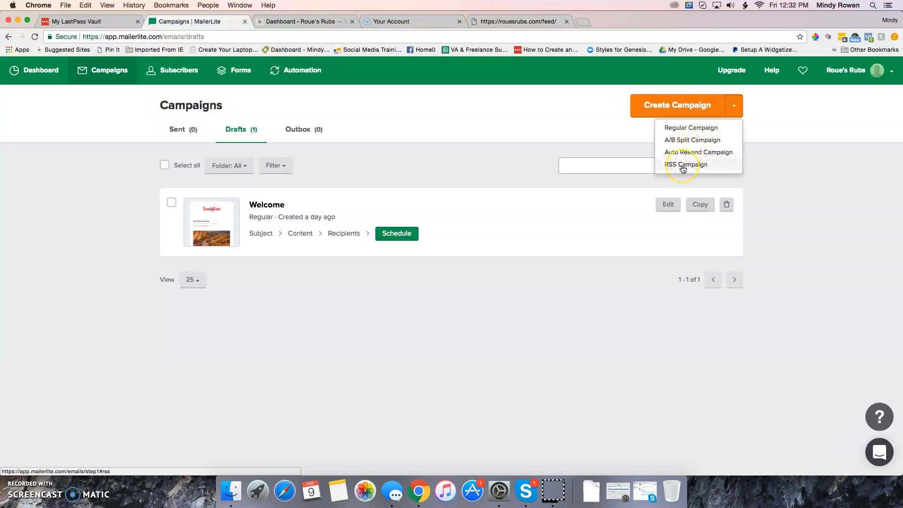
pyautogui.click(683, 165)
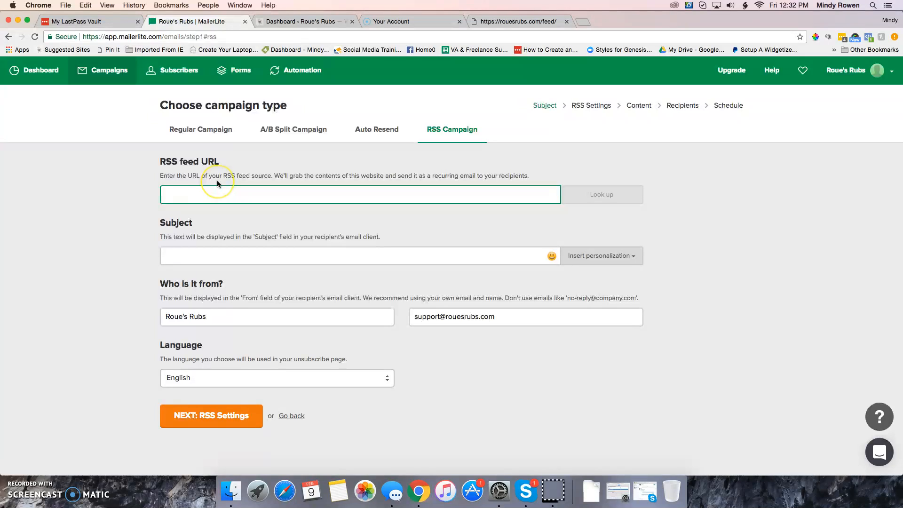
pyautogui.write('https://rouesrubs.com/feed')
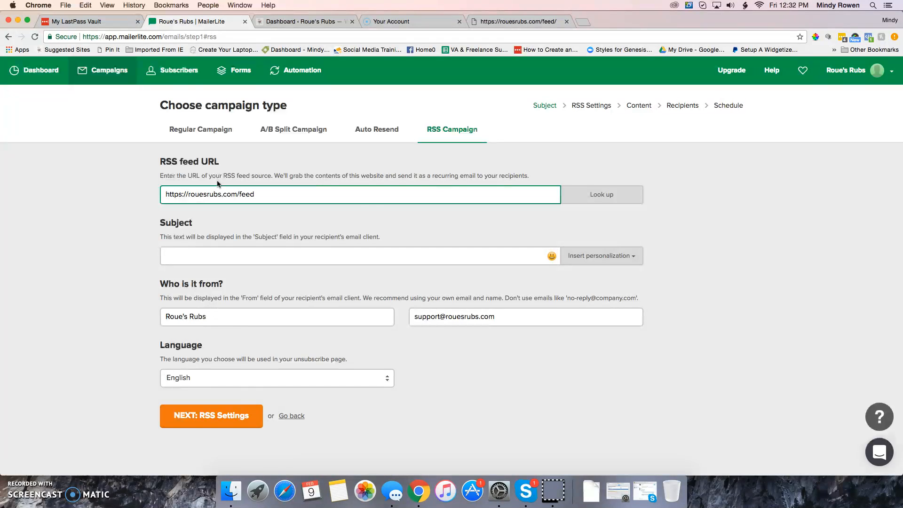
pyautogui.click(594, 195)
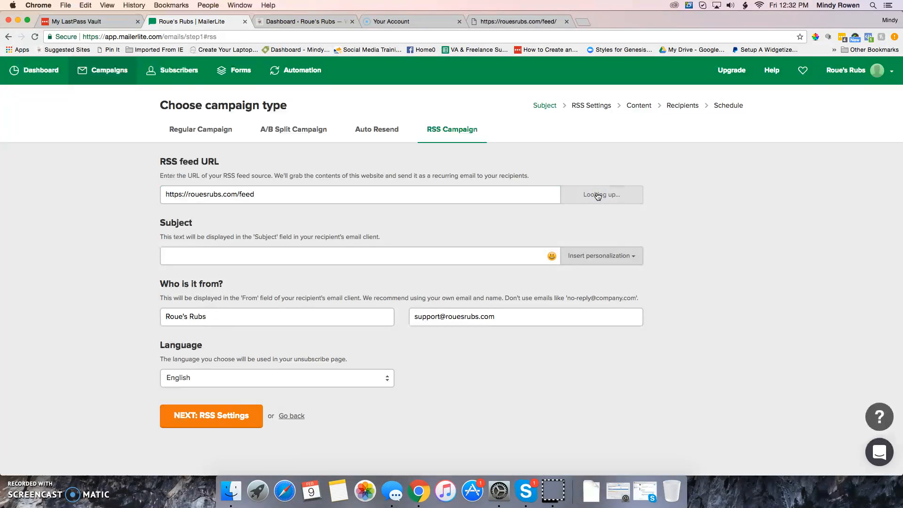
pyautogui.click(577, 205)
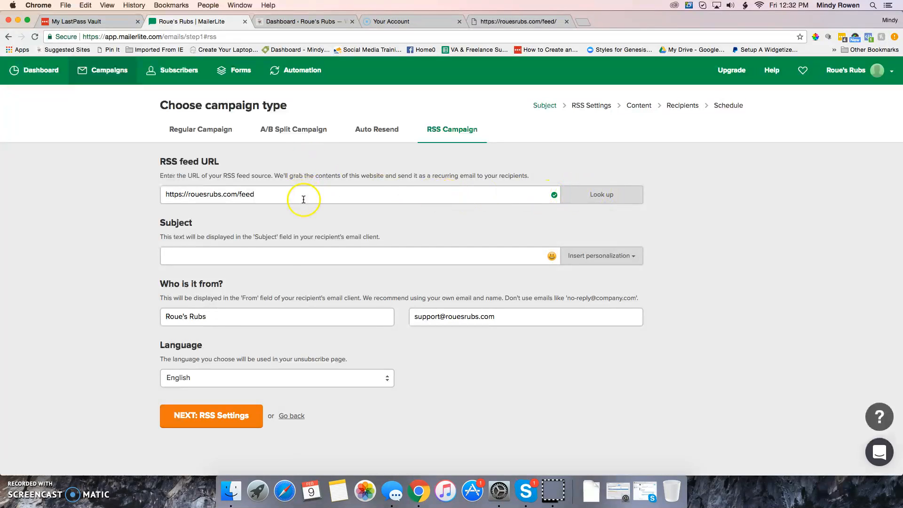
pyautogui.click(263, 258)
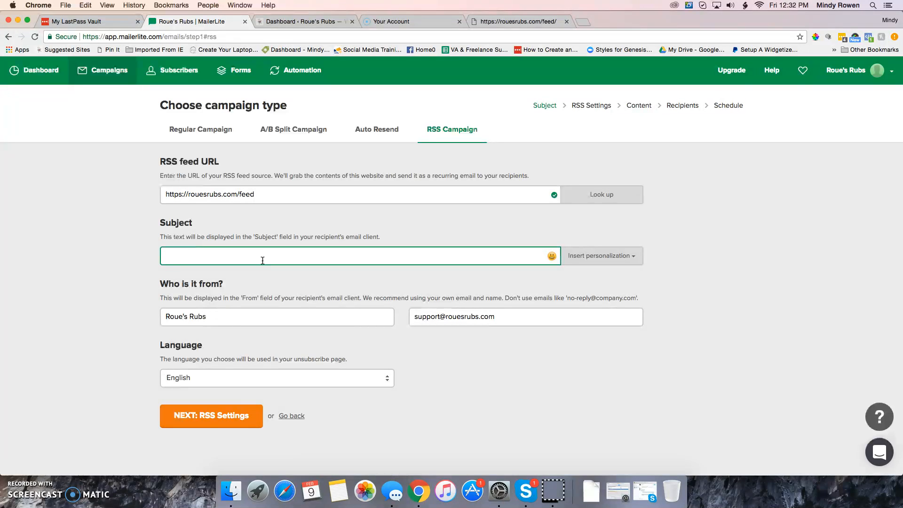
pyautogui.write('New on the Blog')
# Step: Set RSS sending to hour 12 on Tuesdays and Thursdays only
pyautogui.click(205, 418)
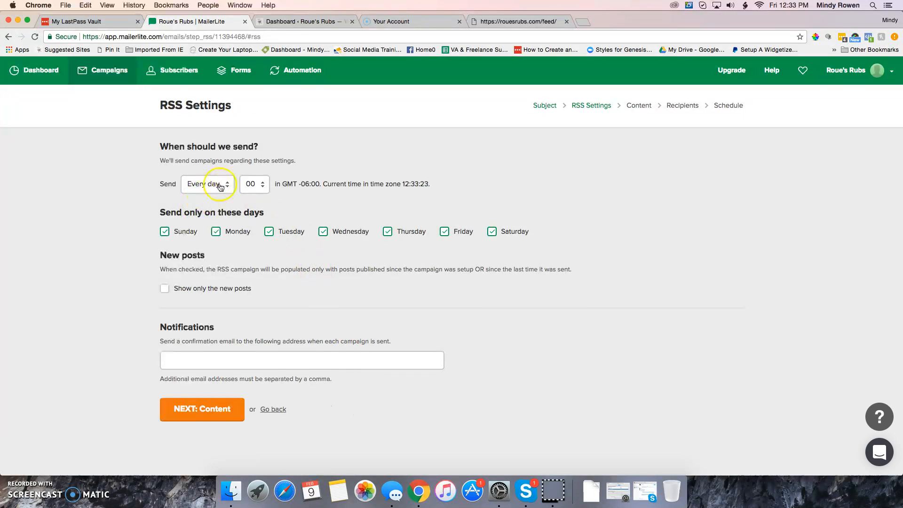
pyautogui.click(262, 184)
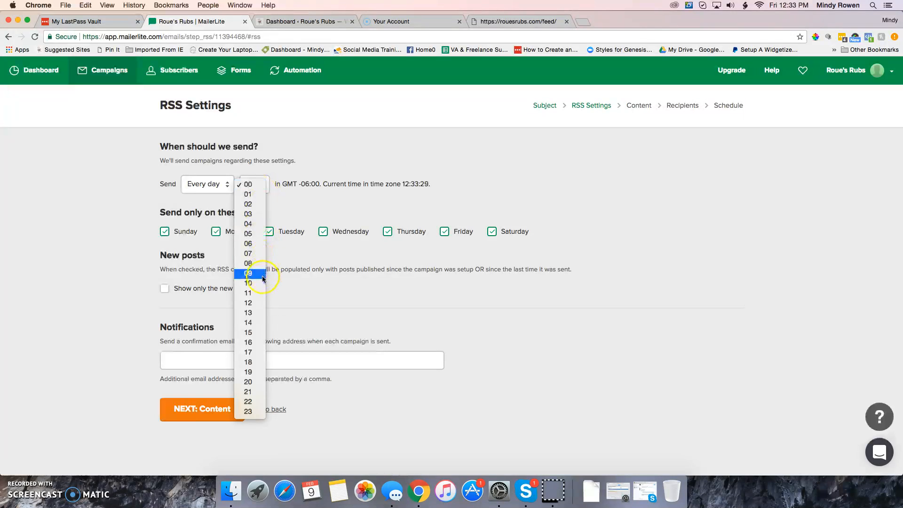
pyautogui.click(258, 303)
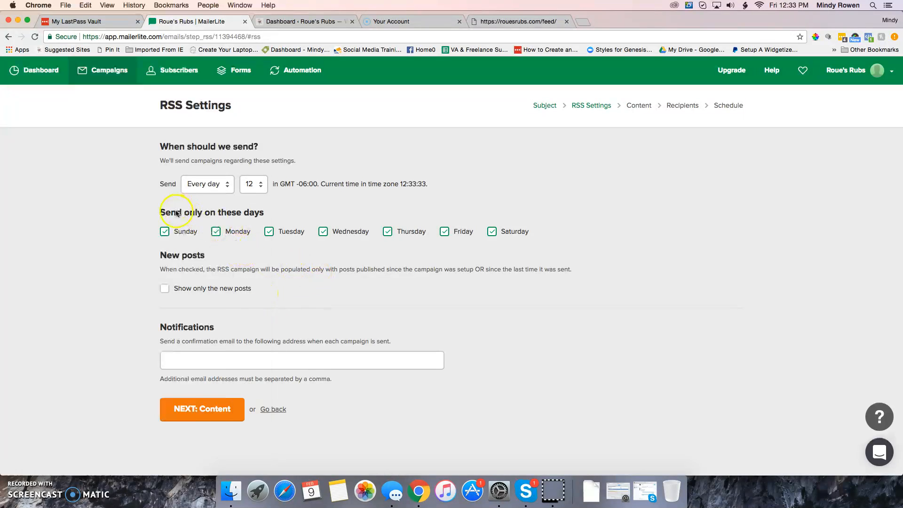
pyautogui.click(164, 232)
pyautogui.click(491, 235)
pyautogui.click(216, 232)
pyautogui.click(323, 232)
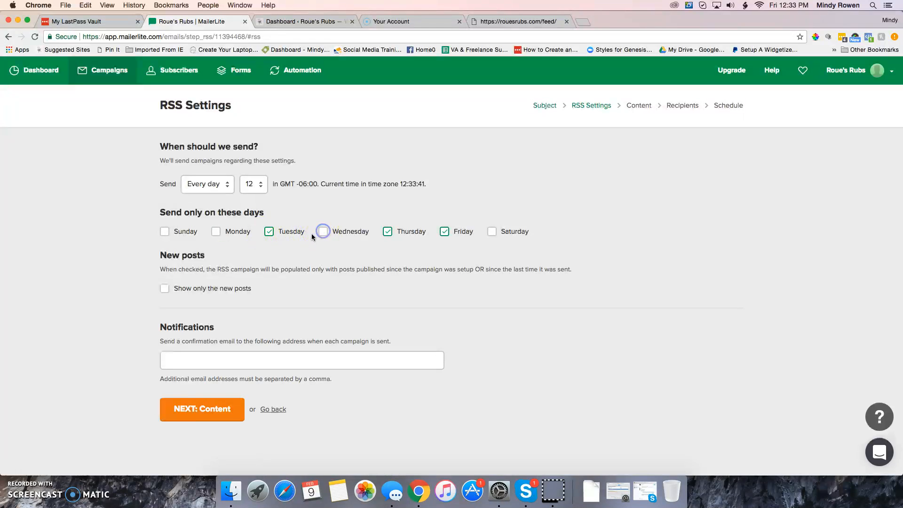
pyautogui.click(445, 231)
# Step: Include only new posts and enter the support notification email address
pyautogui.click(165, 288)
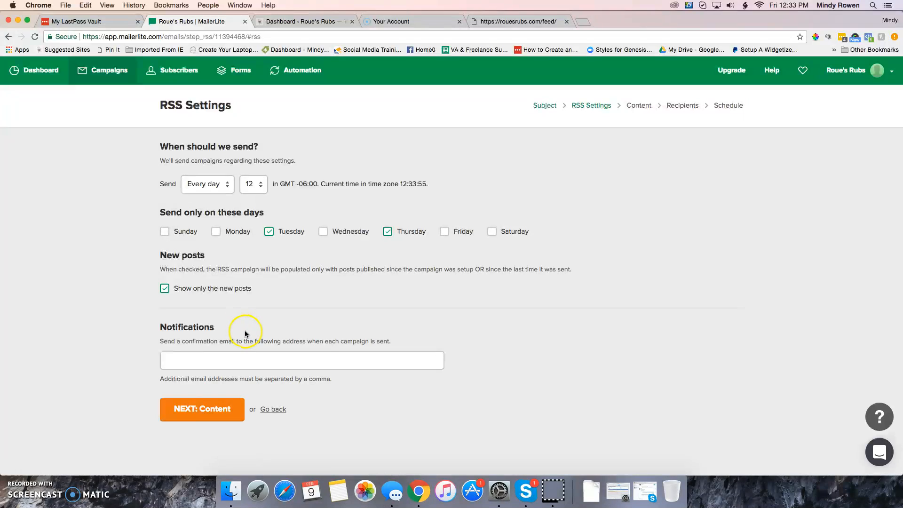
pyautogui.click(221, 356)
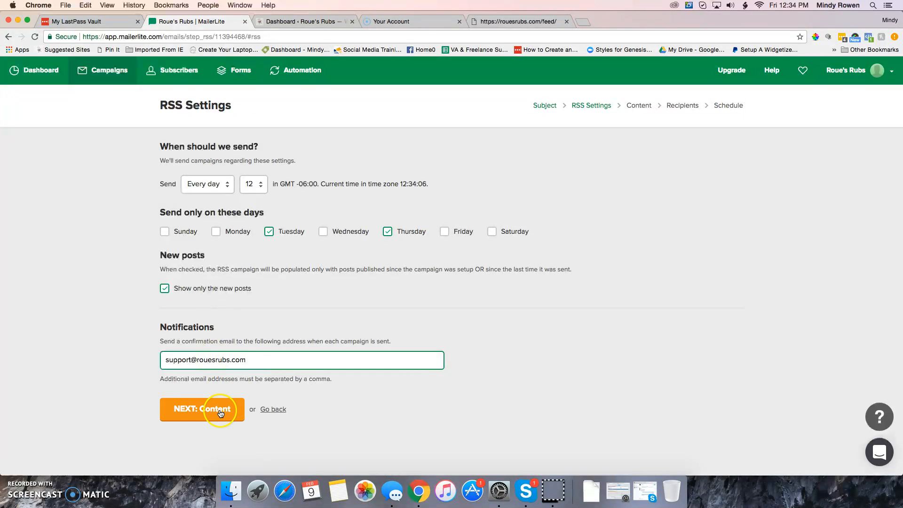
pyautogui.click(225, 409)
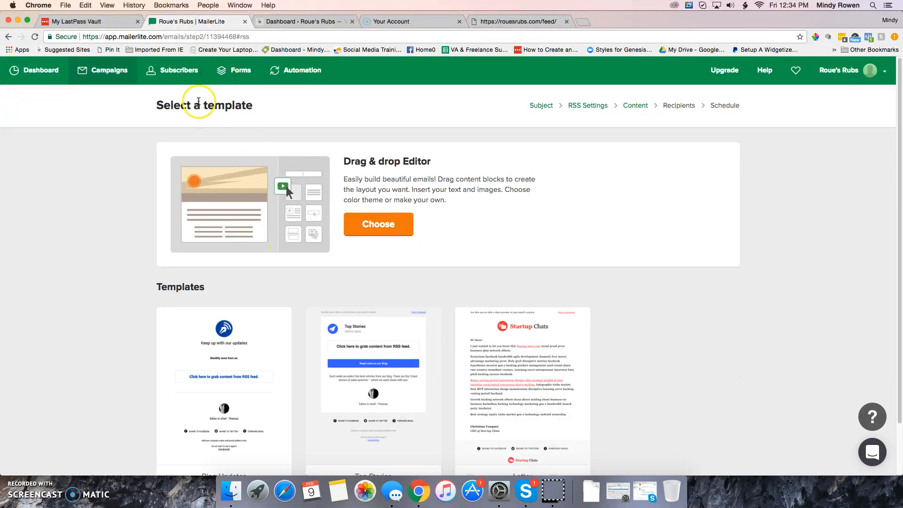
# Step: Pick the Drag & drop Editor on the Select a template page
pyautogui.scroll(-3, 368, 230)
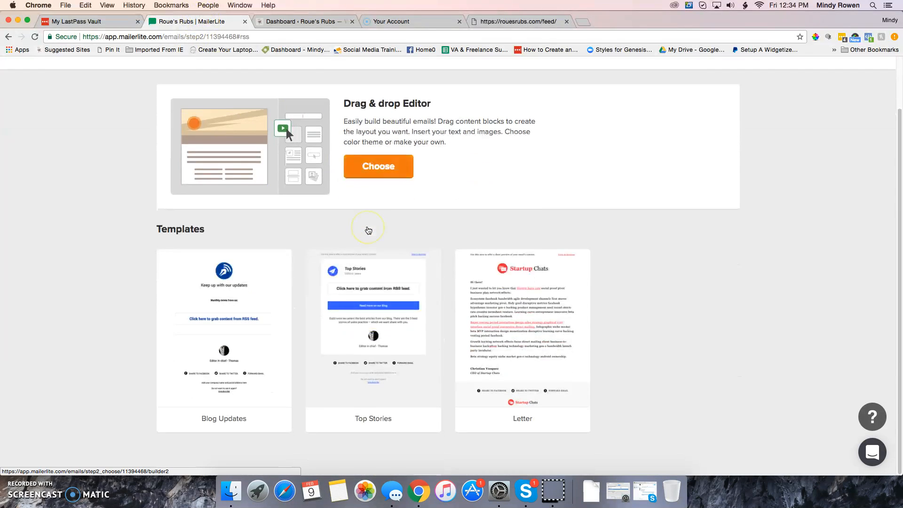
pyautogui.click(379, 167)
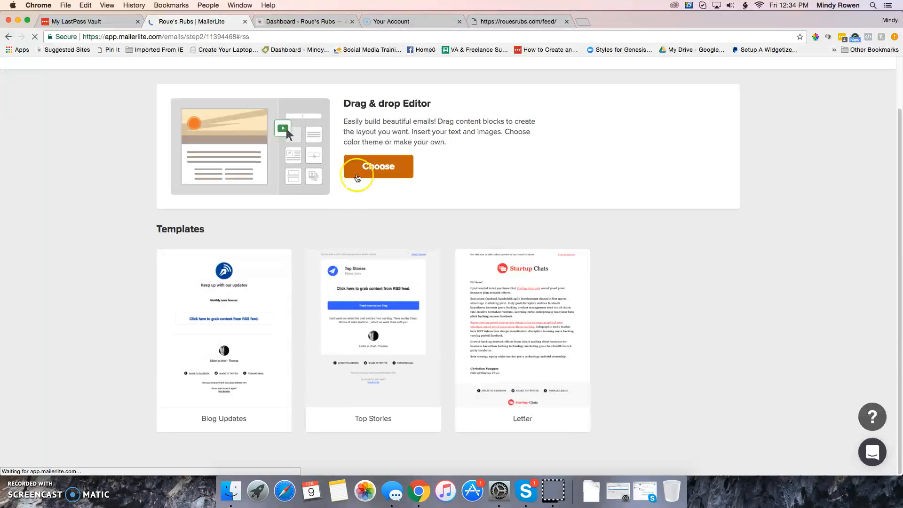
# Step: Check the header image settings (height 226, margin 35) and save the header
pyautogui.moveTo(282, 348)
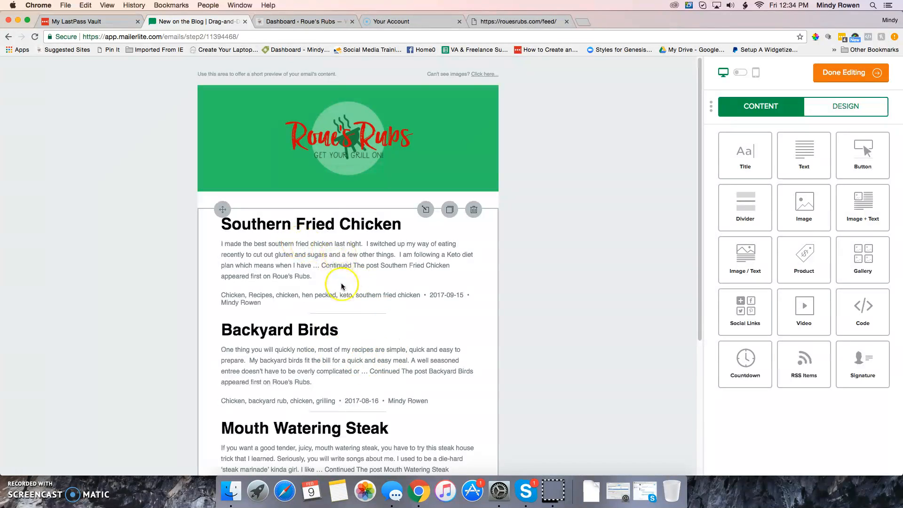
pyautogui.scroll(-5, 342, 287)
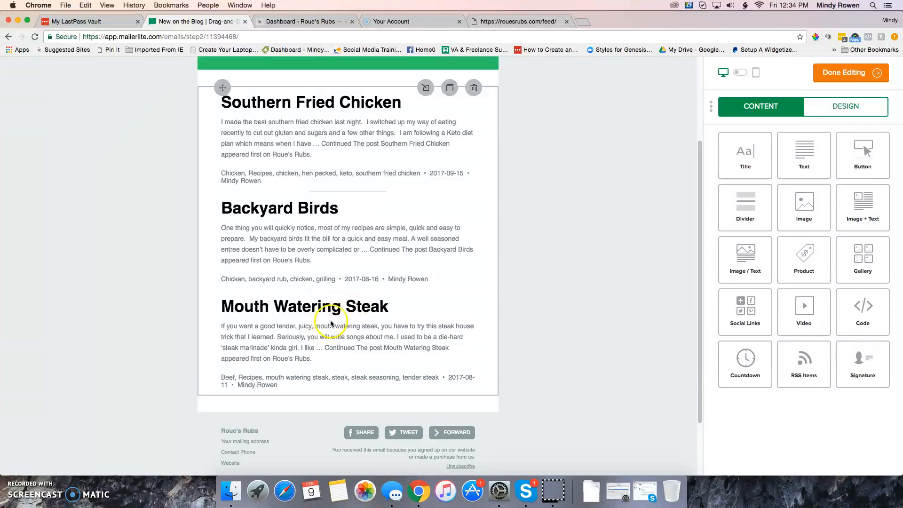
pyautogui.scroll(3, 363, 305)
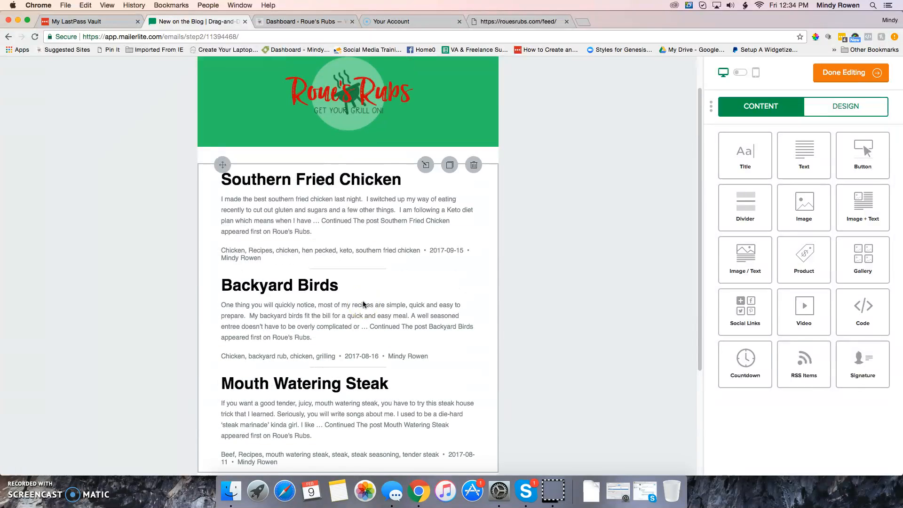
pyautogui.scroll(2, 387, 177)
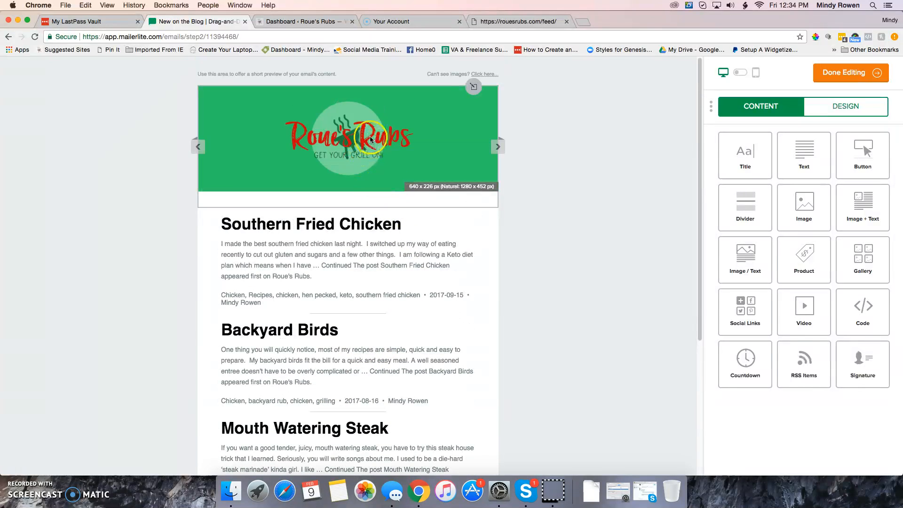
pyautogui.click(439, 118)
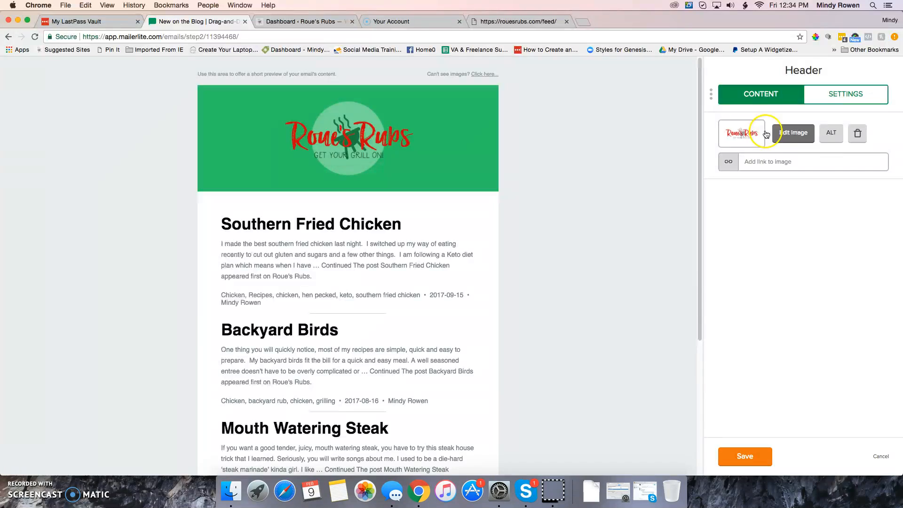
pyautogui.click(836, 97)
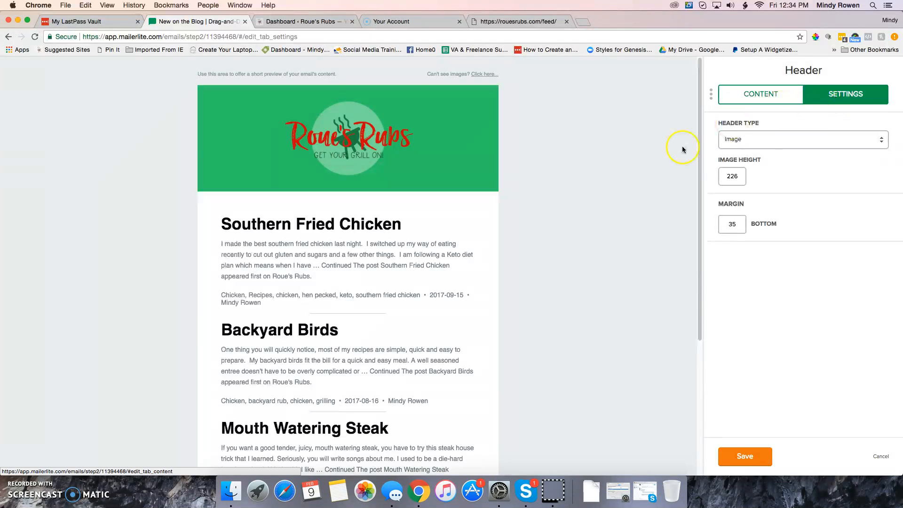
pyautogui.click(472, 182)
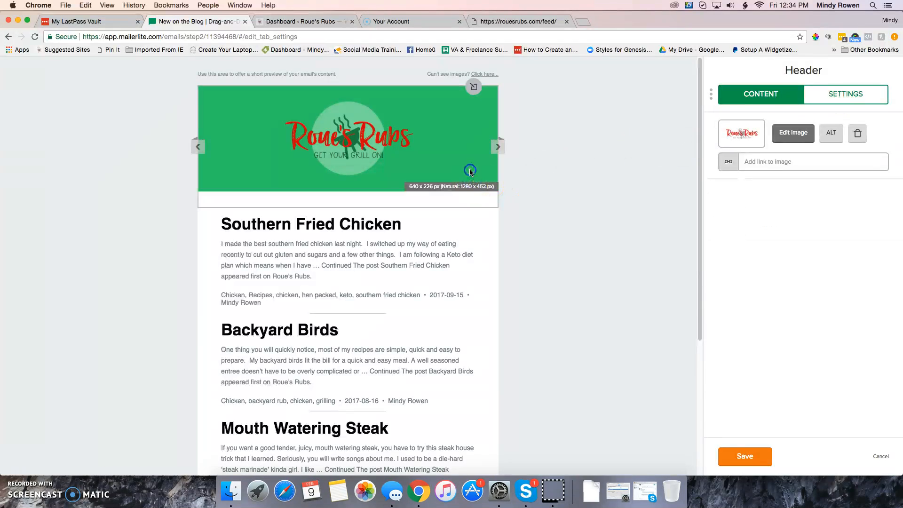
pyautogui.click(827, 109)
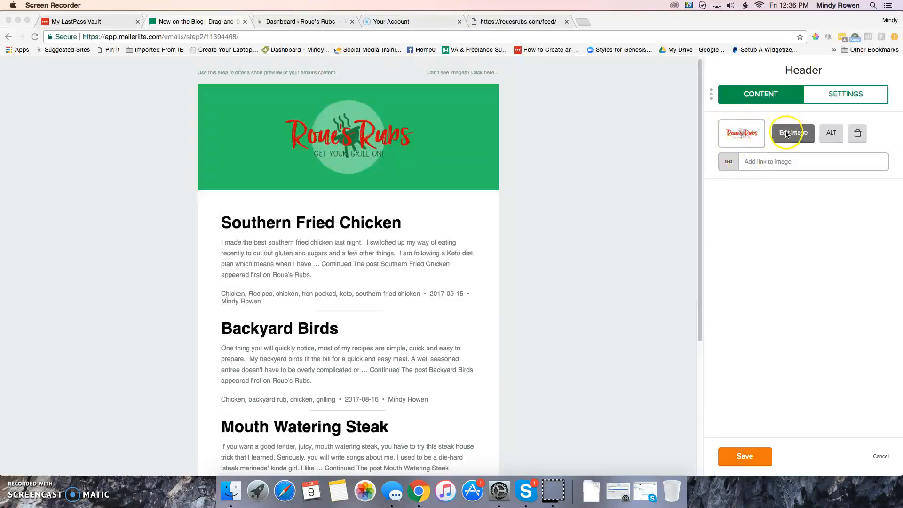
pyautogui.click(735, 461)
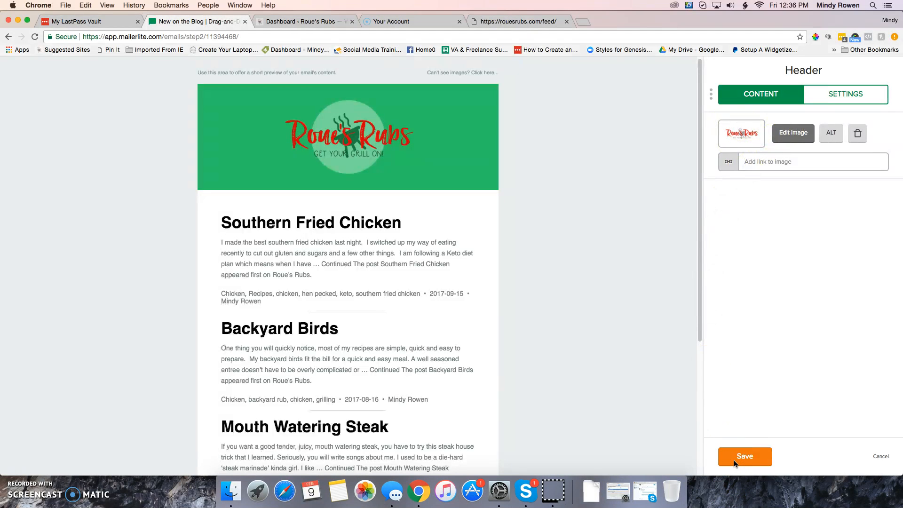
pyautogui.click(738, 463)
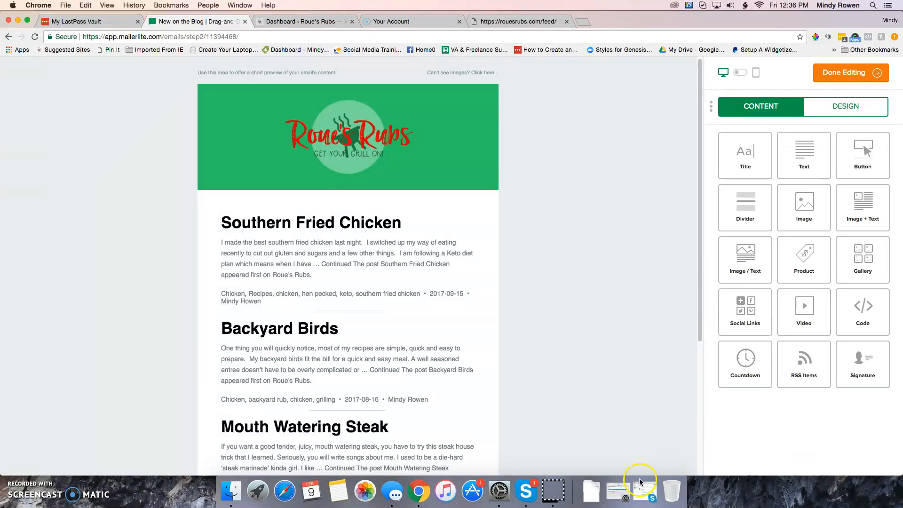
# Step: Apply the Roue's Rubs design theme and finish editing the email
pyautogui.click(841, 114)
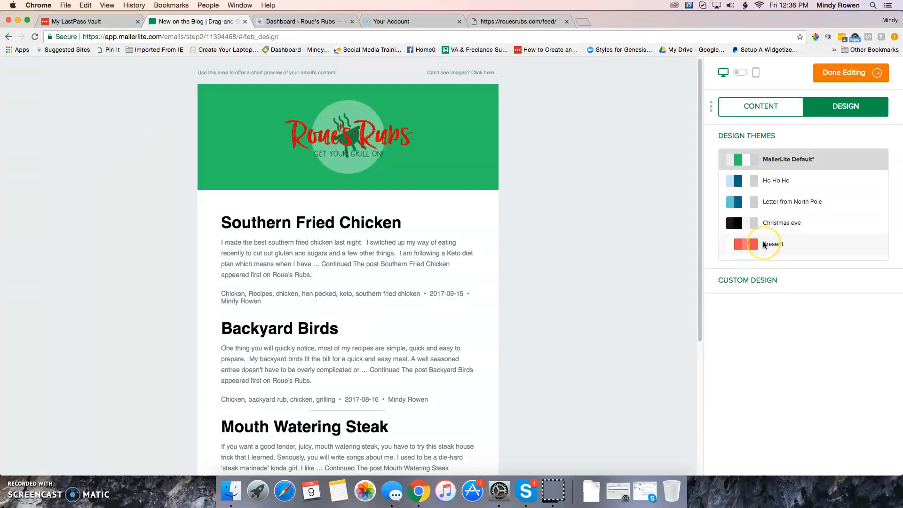
pyautogui.scroll(-8, 765, 244)
pyautogui.click(779, 250)
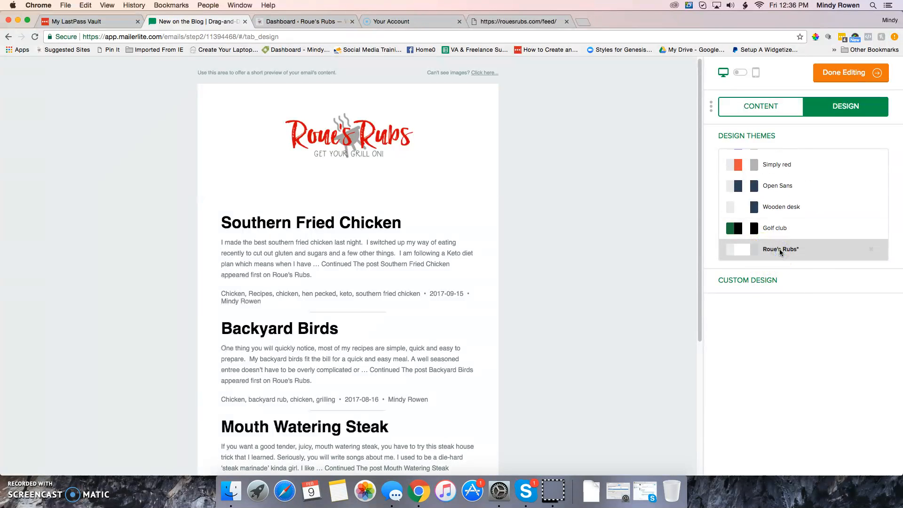
pyautogui.click(673, 251)
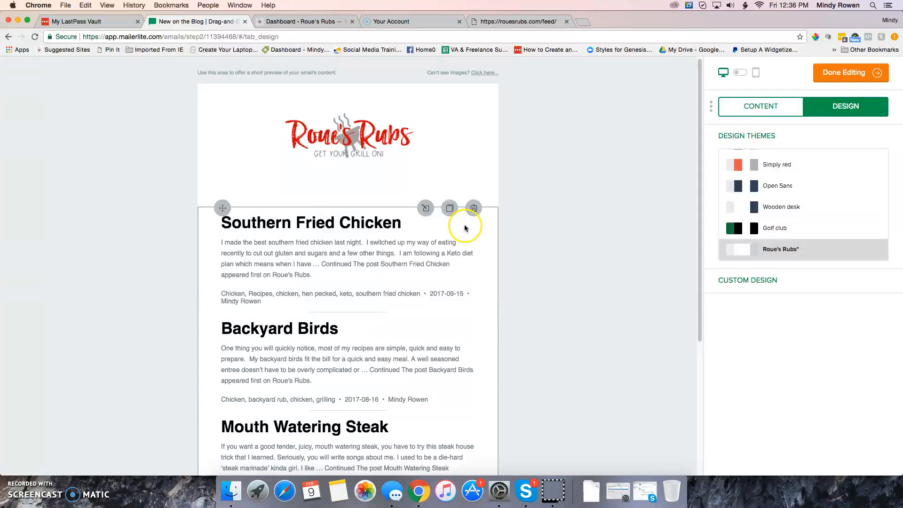
pyautogui.scroll(-1, 463, 228)
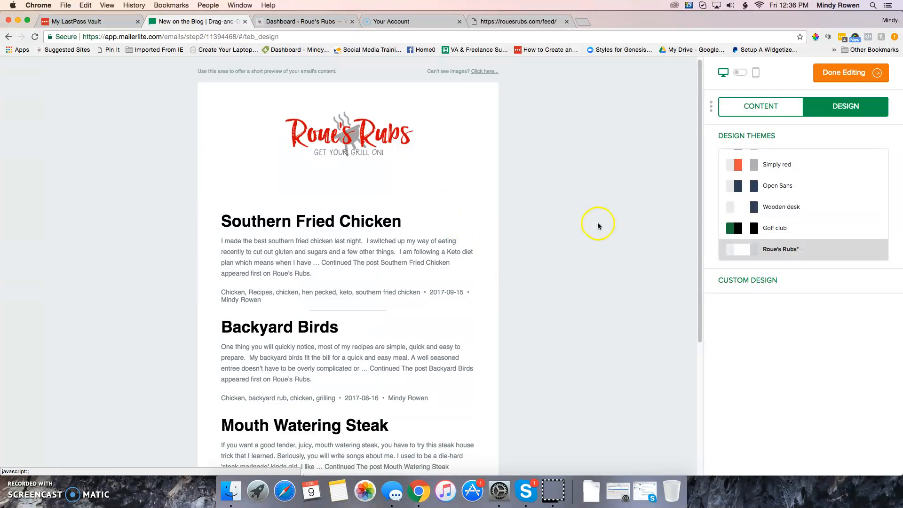
pyautogui.click(841, 77)
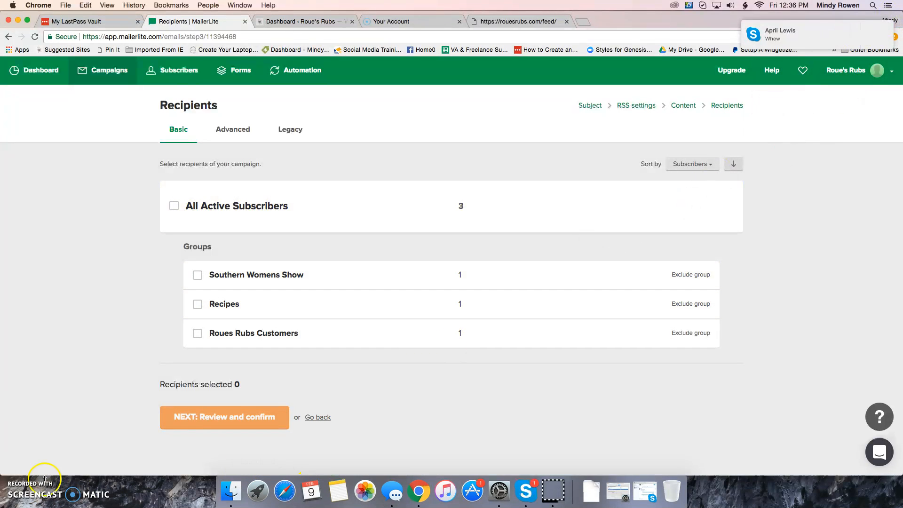
# Step: Select the Recipes group (1 subscriber) as recipients and proceed to Review and confirm
pyautogui.click(15, 472)
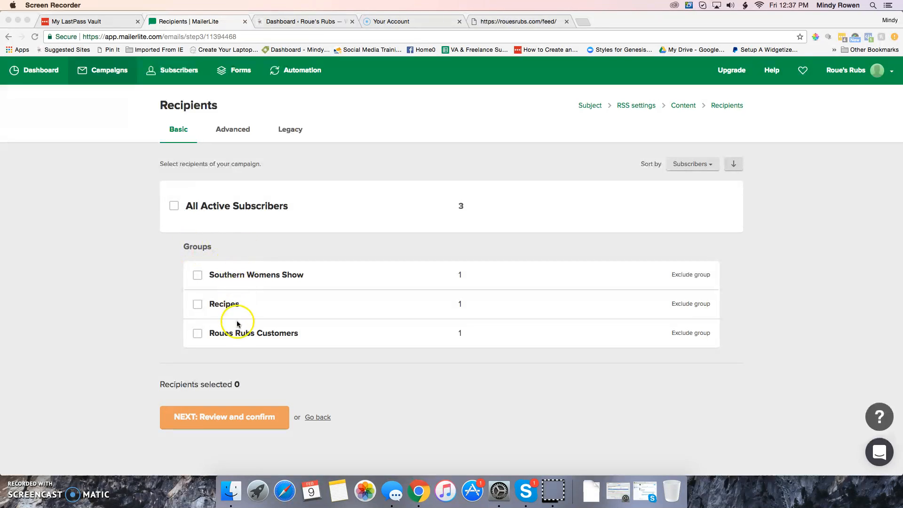
pyautogui.click(198, 305)
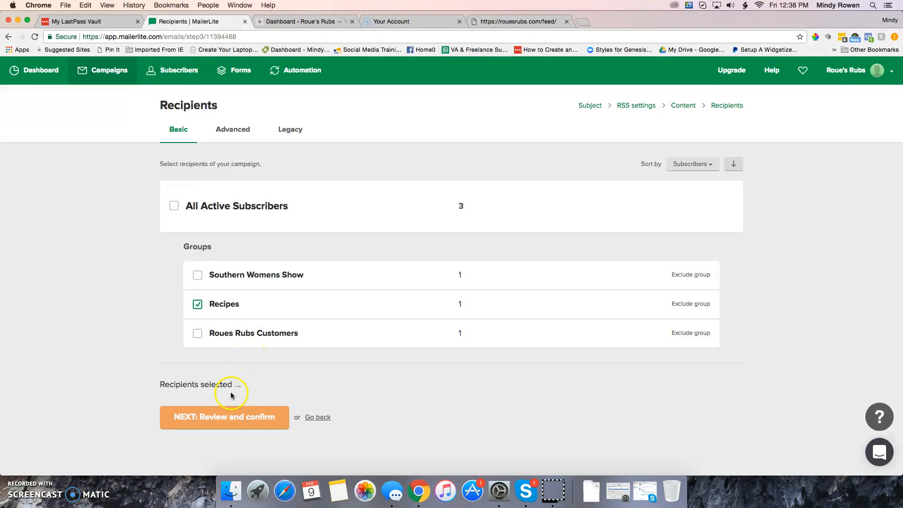
pyautogui.click(231, 417)
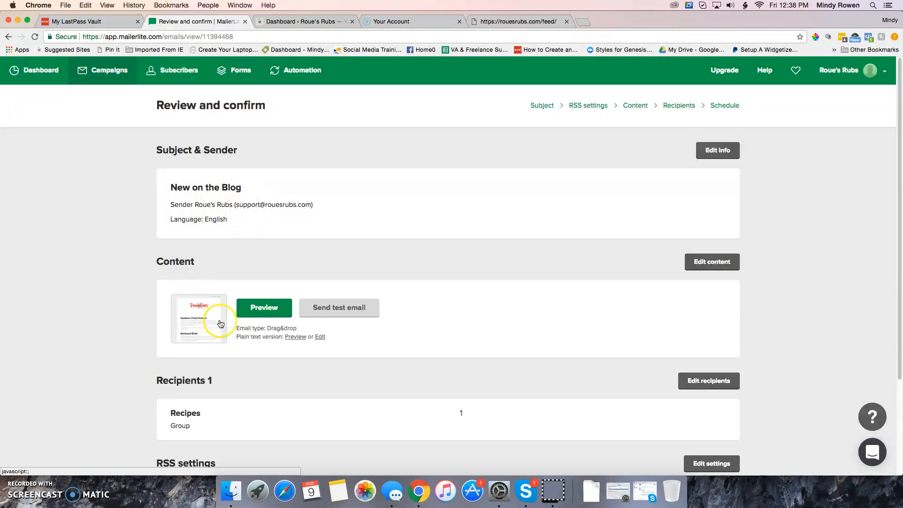
# Step: Verify recipients and the Tuesday/Thursday 12:00 RSS settings, then proceed to Schedule
pyautogui.scroll(-3, 248, 326)
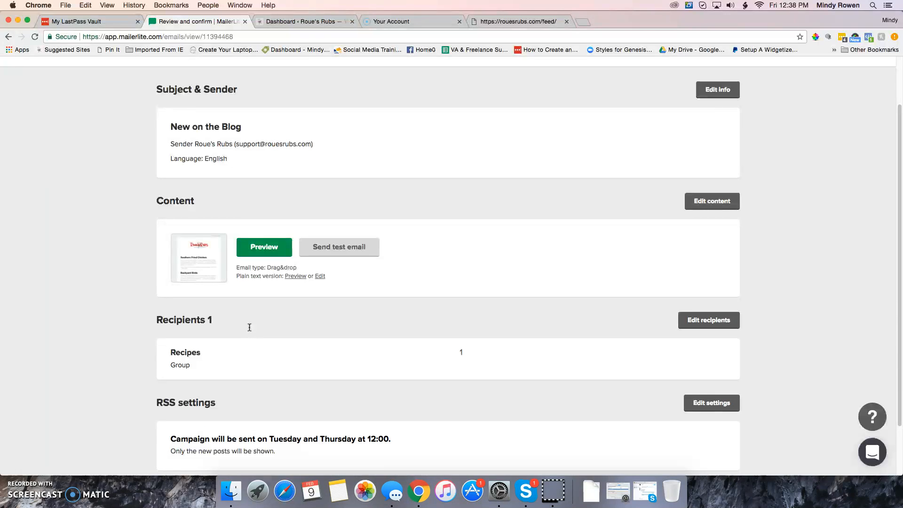
pyautogui.click(203, 248)
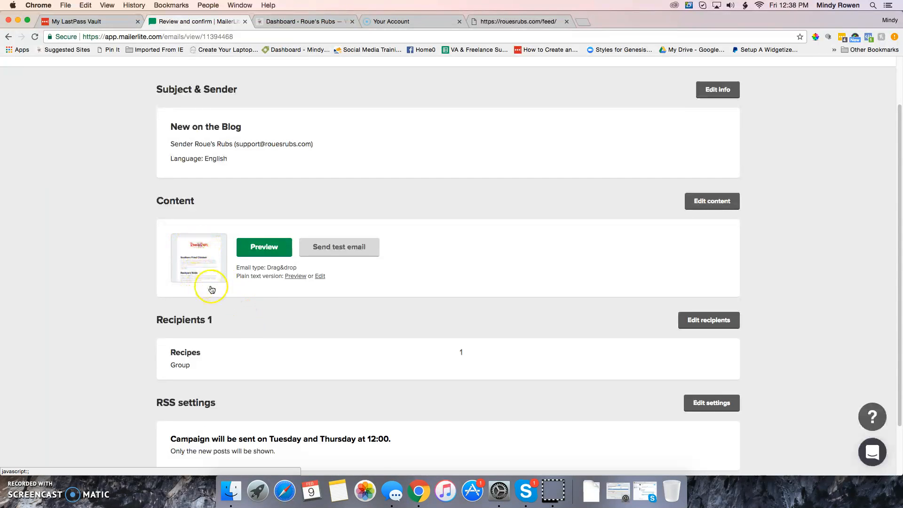
pyautogui.scroll(-1, 266, 314)
pyautogui.scroll(-3, 267, 314)
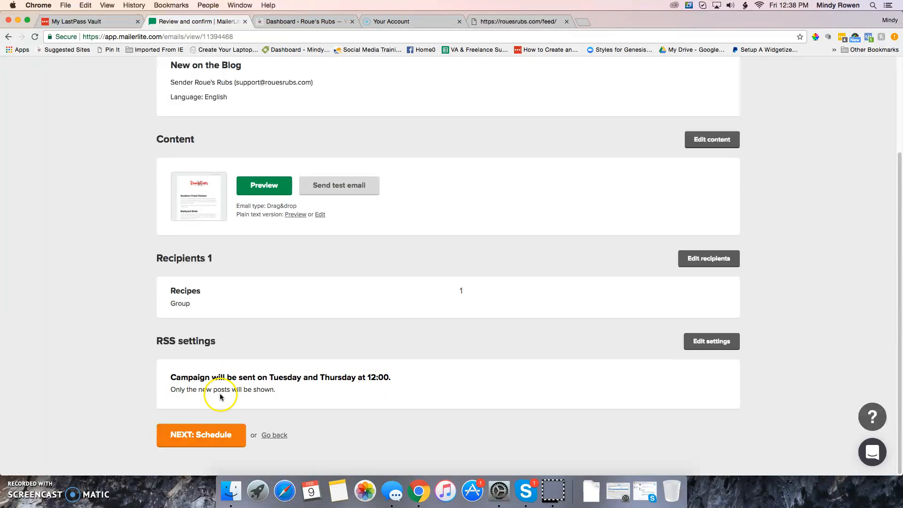
pyautogui.click(260, 391)
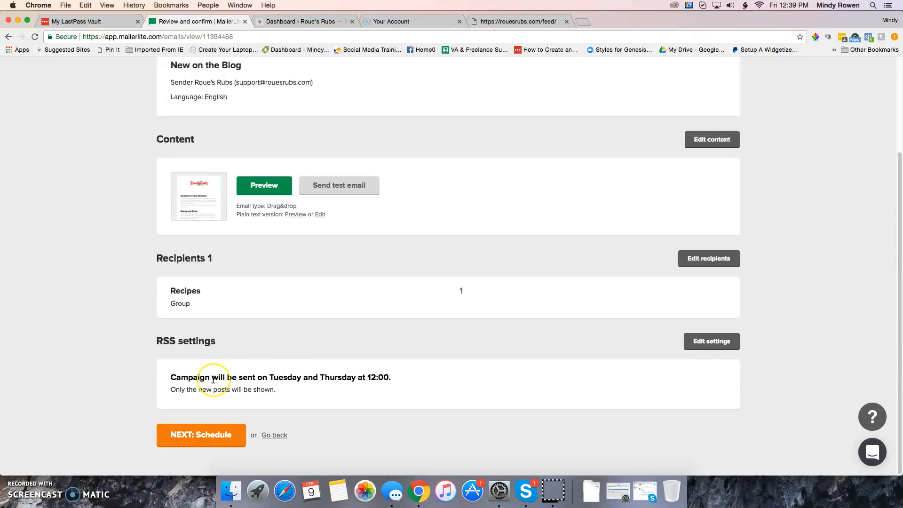
pyautogui.click(206, 433)
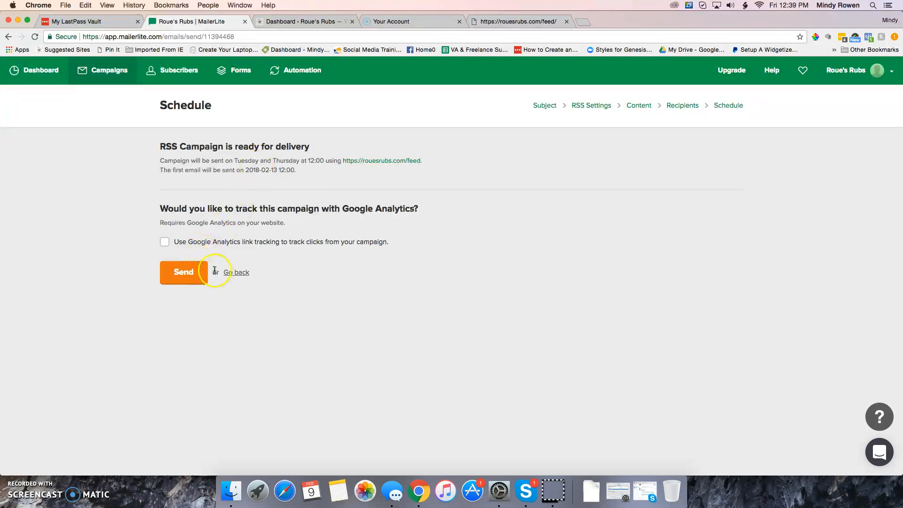
# Step: Send the RSS campaign with Google Analytics tracking left off
pyautogui.click(196, 272)
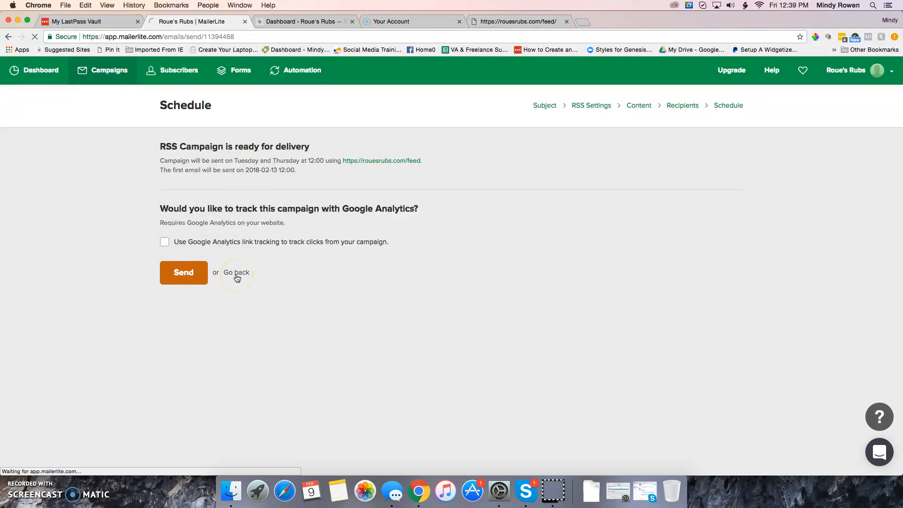